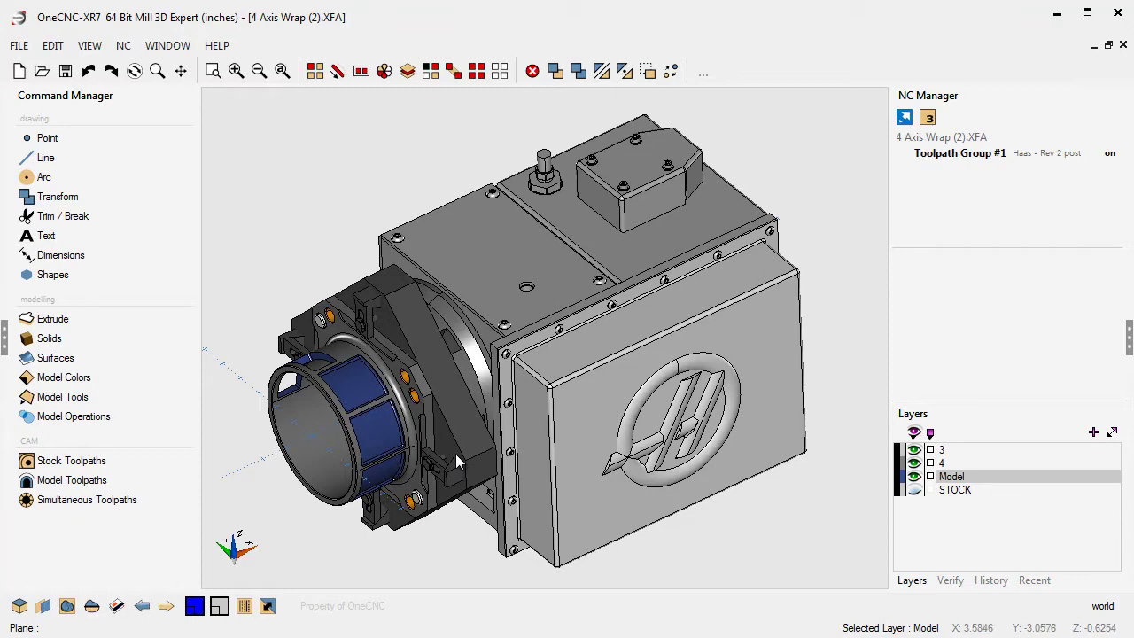
Step: Examine the rotary unit, chuck and blue ring part of the 4-axis assembly from several angles and distances
{"action": "middle_click_drag", "start_coordinate": [442, 391], "coordinate": [461, 407]}
{"action": "scroll", "coordinate": [460, 408], "scroll_direction": "up", "scroll_amount": 2}
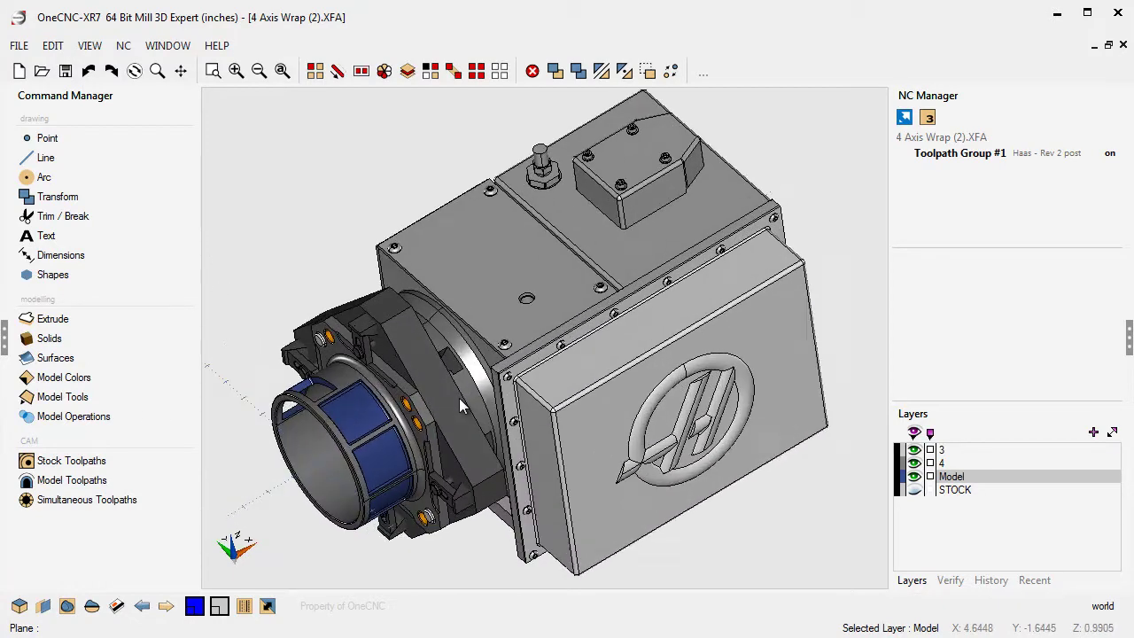
{"action": "scroll", "coordinate": [461, 408], "scroll_direction": "down", "scroll_amount": 1}
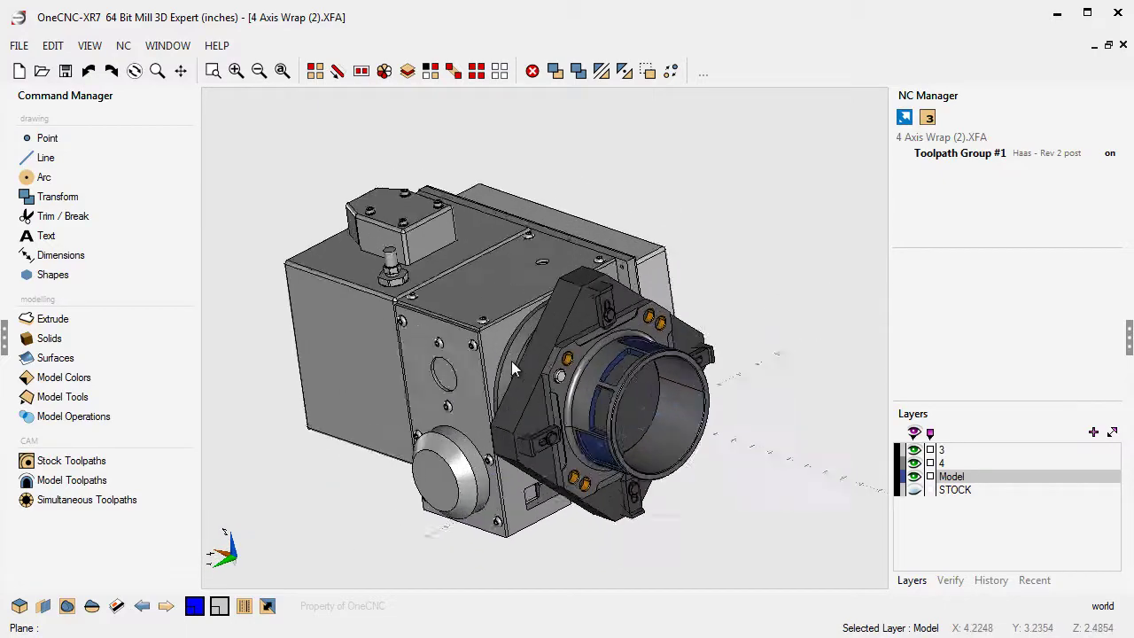
{"action": "scroll", "coordinate": [511, 364], "scroll_direction": "up", "scroll_amount": 3}
{"action": "scroll", "coordinate": [510, 359], "scroll_direction": "down", "scroll_amount": 3}
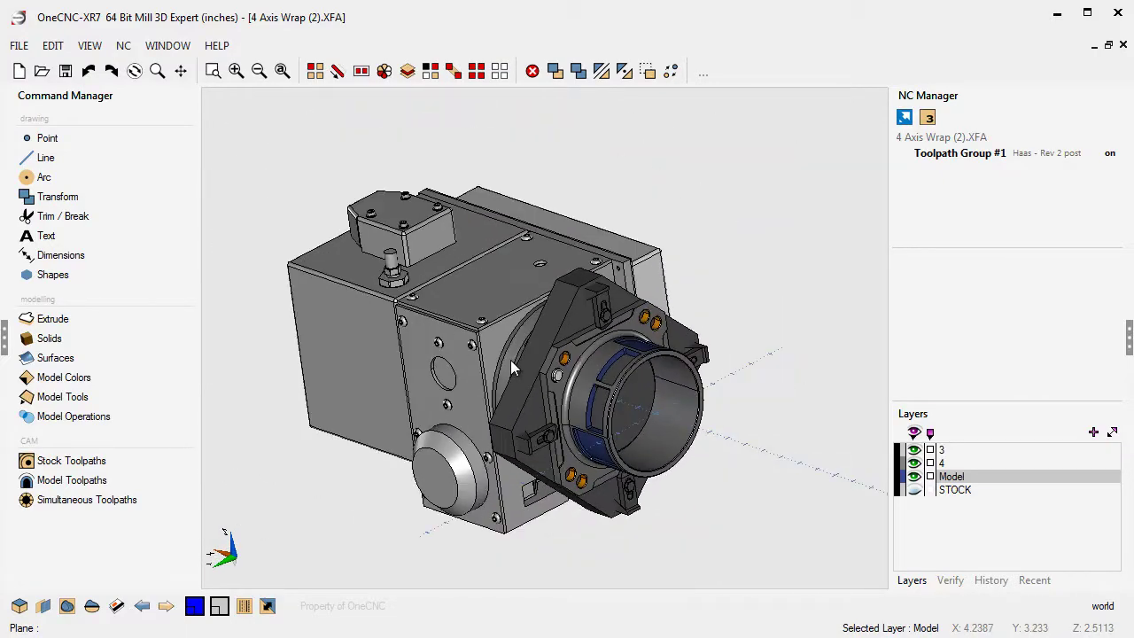
{"action": "scroll", "coordinate": [512, 361], "scroll_direction": "up", "scroll_amount": 1}
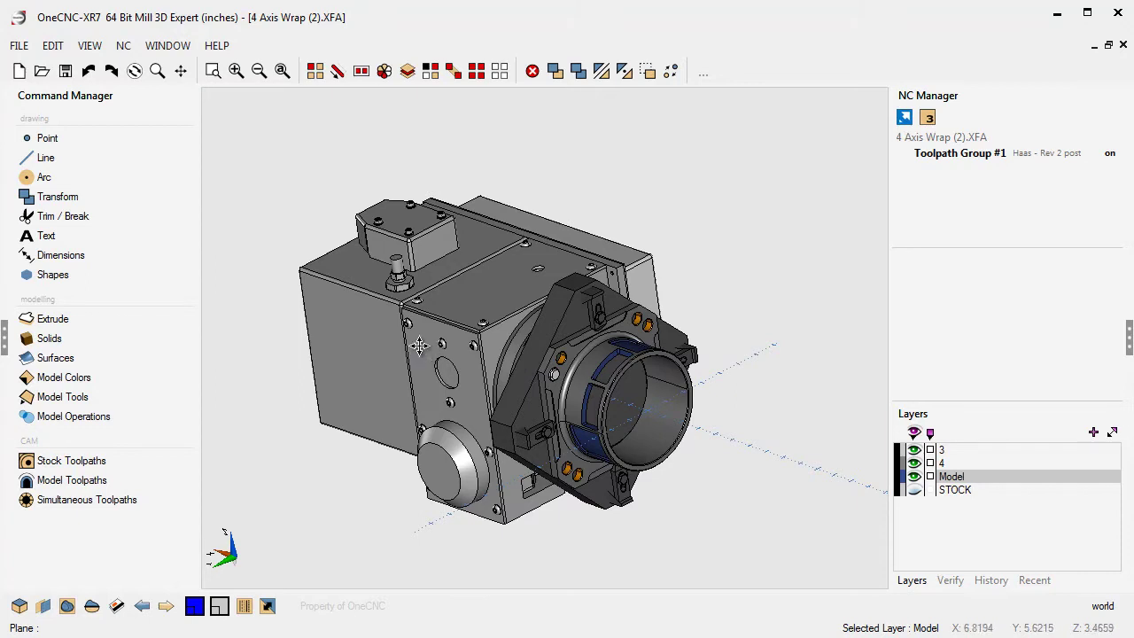
{"action": "mouse_move", "coordinate": [420, 353]}
{"action": "middle_mouse_down"}
{"action": "mouse_move", "coordinate": [445, 357]}
{"action": "mouse_move", "coordinate": [422, 342]}
{"action": "middle_mouse_up"}
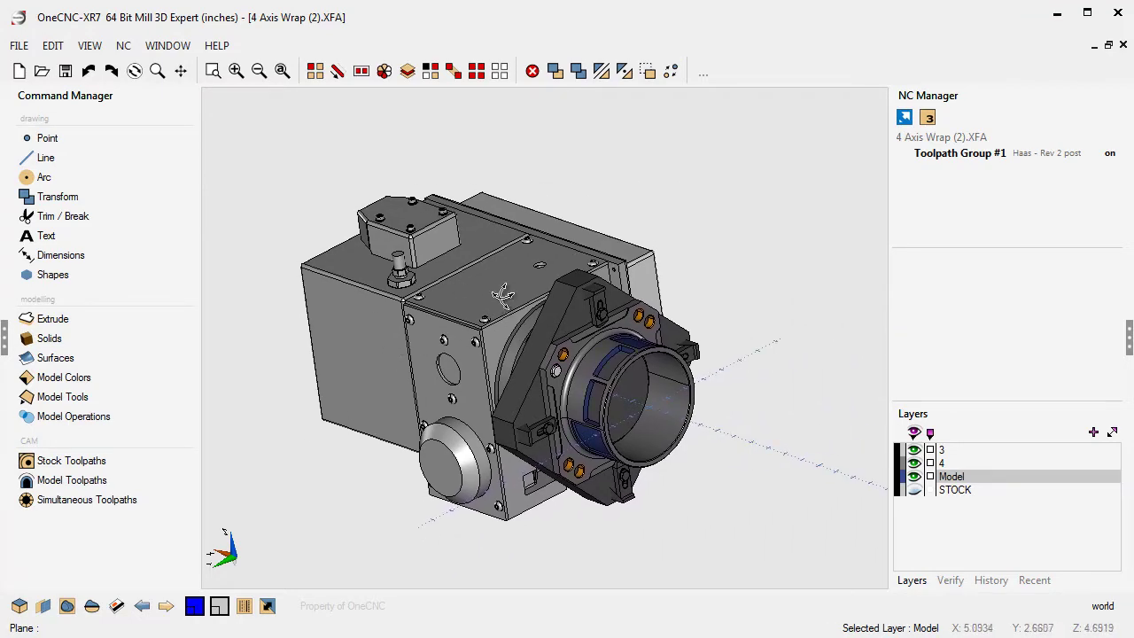
{"action": "scroll", "coordinate": [501, 301], "scroll_direction": "up", "scroll_amount": 2}
{"action": "scroll", "coordinate": [539, 332], "scroll_direction": "up", "scroll_amount": 2}
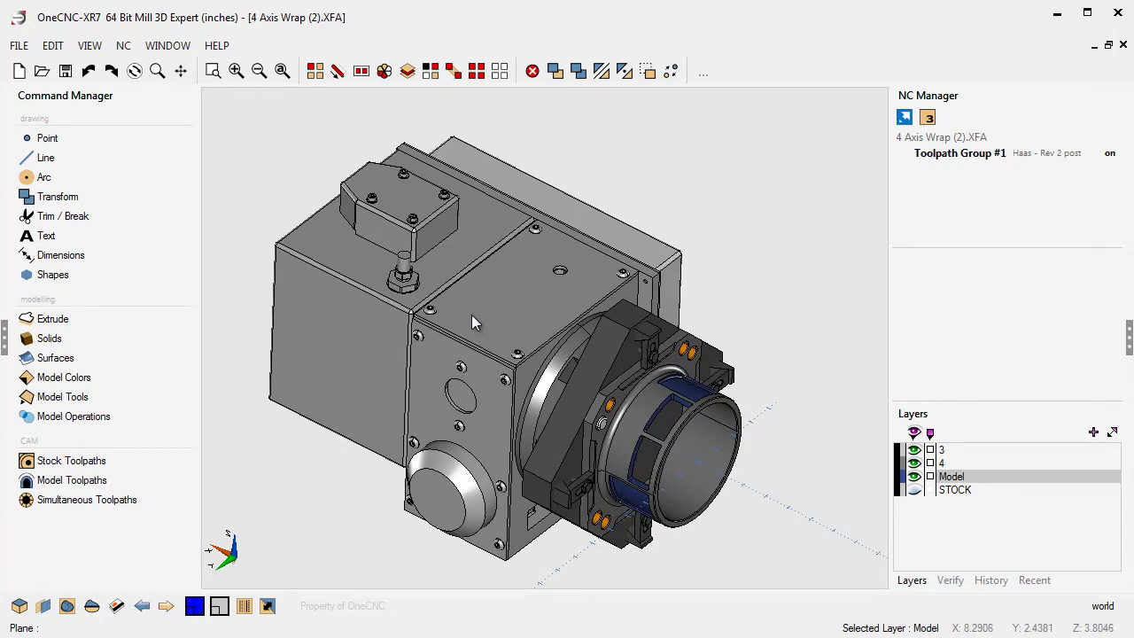
{"action": "scroll", "coordinate": [474, 323], "scroll_direction": "down", "scroll_amount": 2}
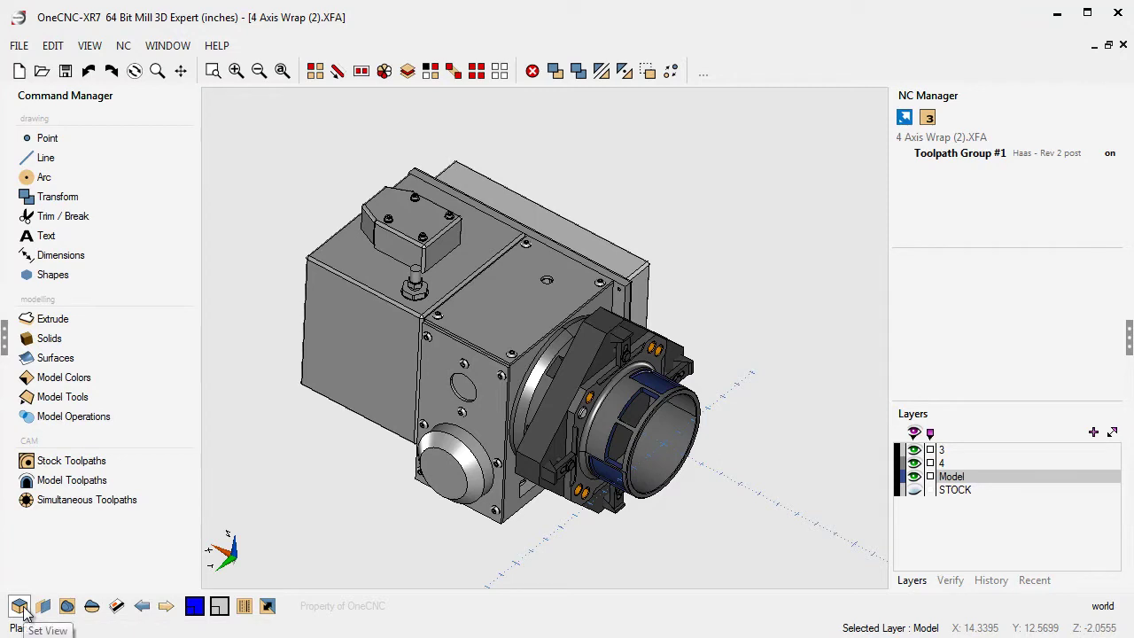
Step: Display the 4-axis assembly in the Trimetric standard view
{"action": "right_click", "coordinate": [733, 229]}
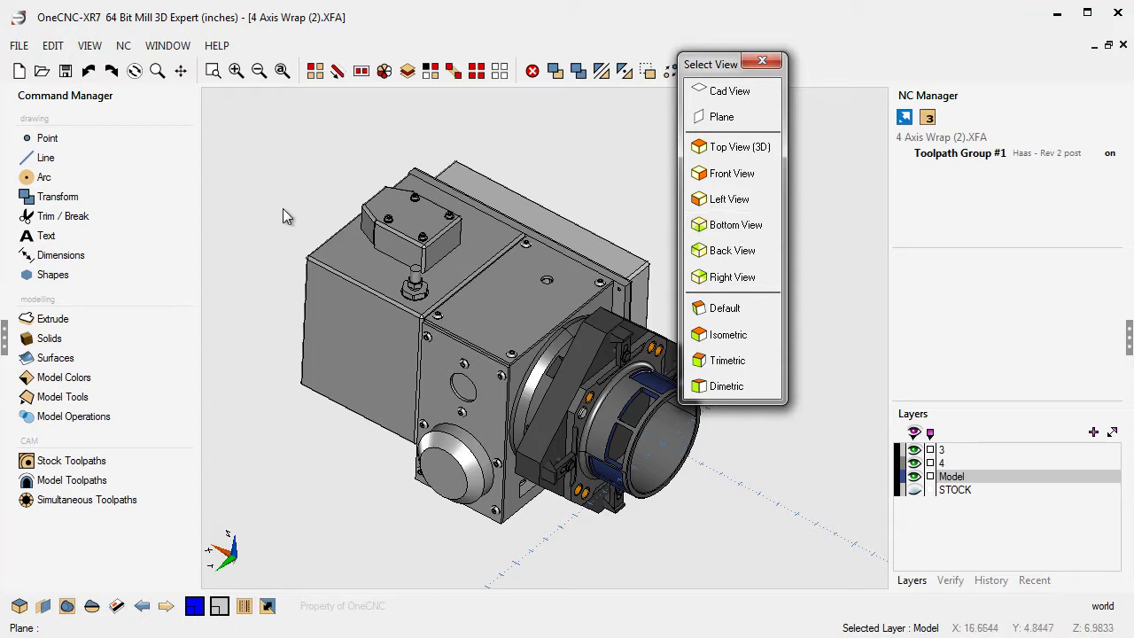
{"action": "right_click", "coordinate": [230, 190]}
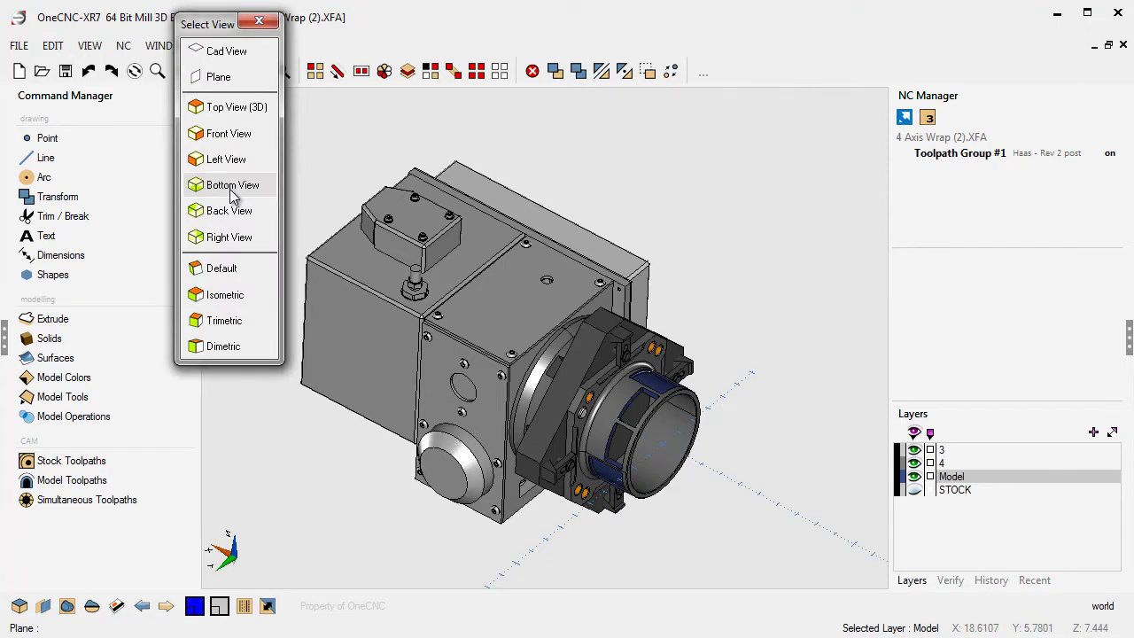
{"action": "left_click", "coordinate": [227, 321]}
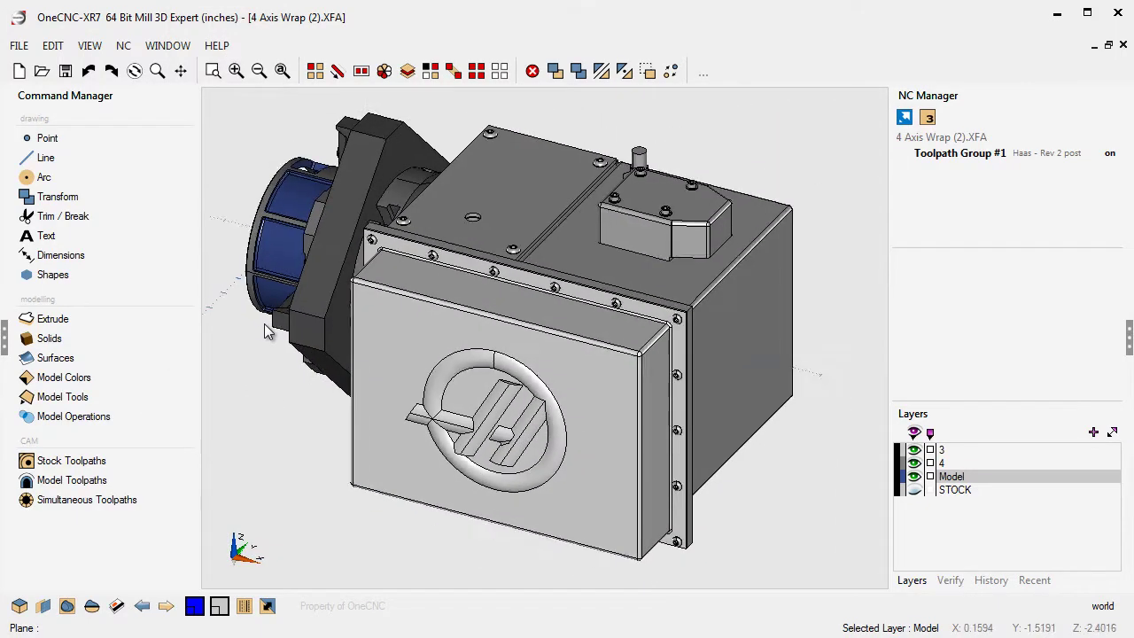
{"action": "scroll", "coordinate": [368, 330], "scroll_direction": "down", "scroll_amount": 2}
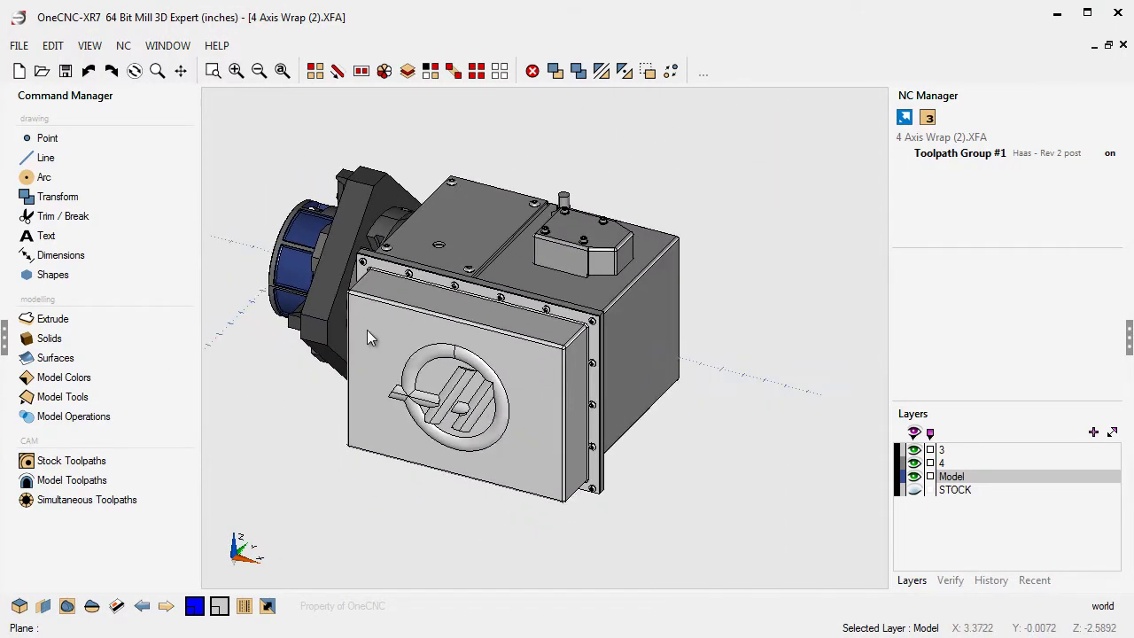
{"action": "scroll", "coordinate": [367, 330], "scroll_direction": "up", "scroll_amount": 1}
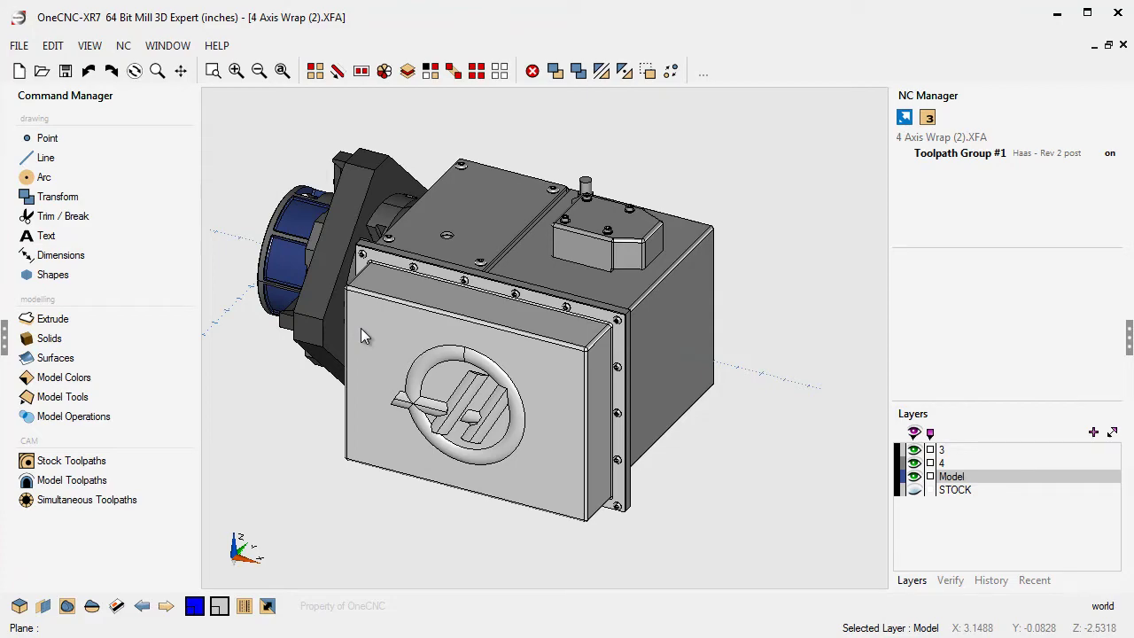
Step: Switch the assembly to the top view and inspect it at different zoom levels and from the chuck side
{"action": "right_click", "coordinate": [360, 328]}
{"action": "left_click", "coordinate": [361, 327]}
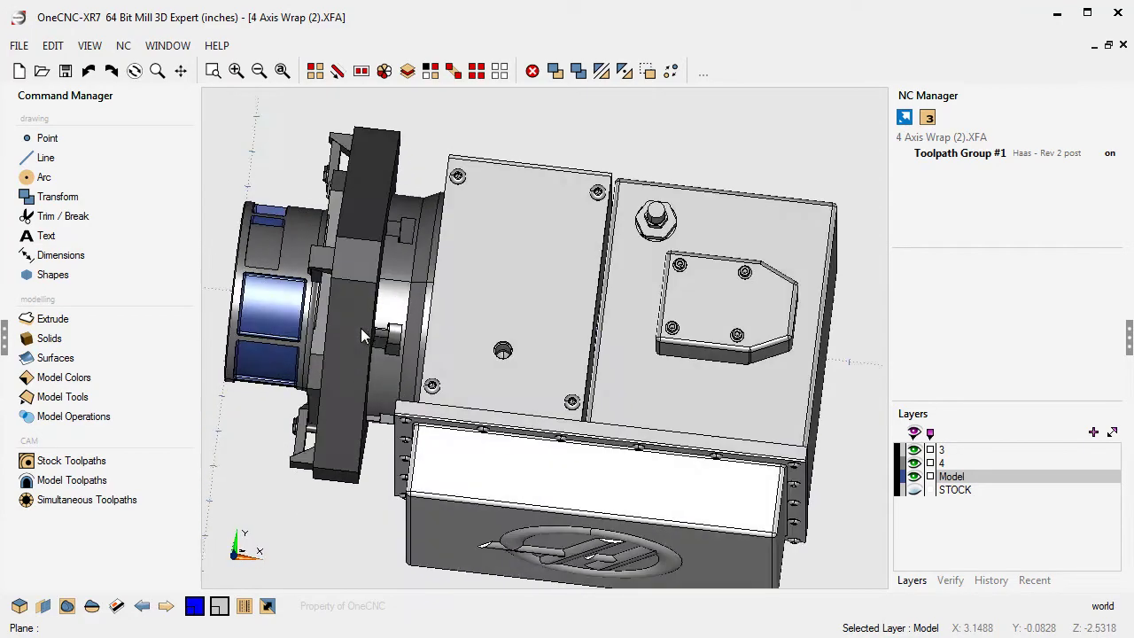
{"action": "scroll", "coordinate": [445, 288], "scroll_direction": "down", "scroll_amount": 2}
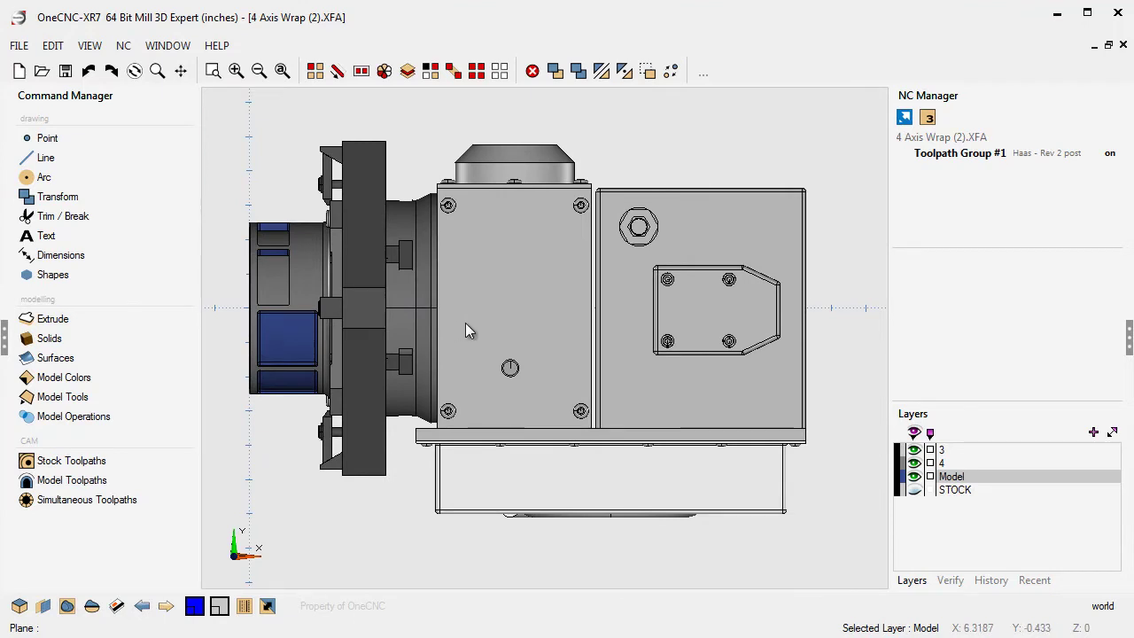
{"action": "scroll", "coordinate": [465, 323], "scroll_direction": "down", "scroll_amount": 3}
{"action": "scroll", "coordinate": [469, 330], "scroll_direction": "down", "scroll_amount": 4}
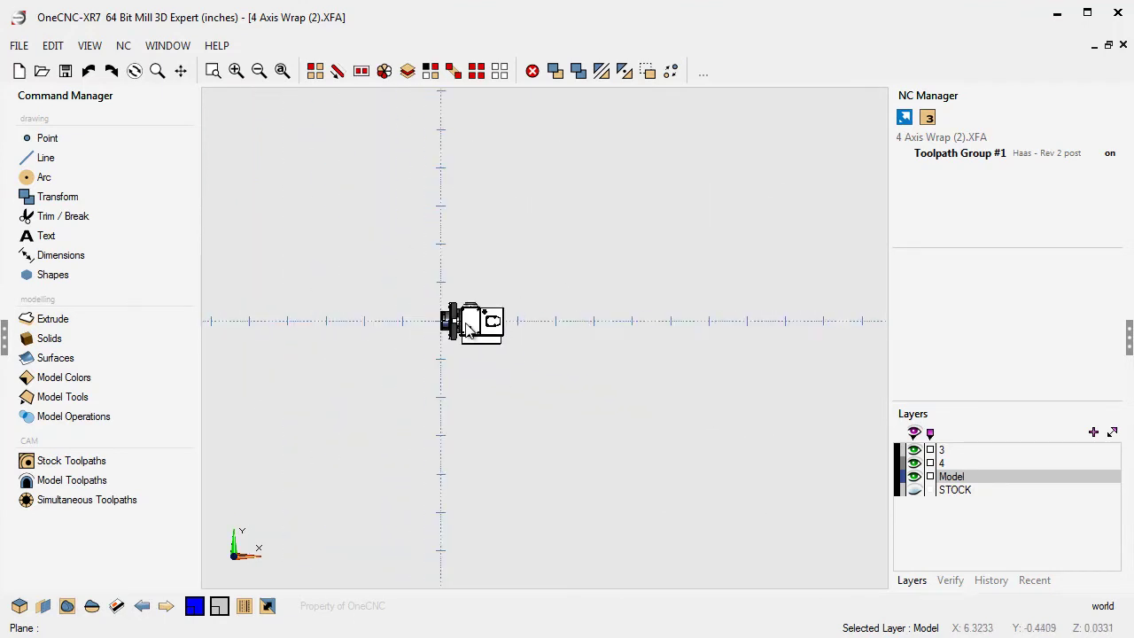
{"action": "scroll", "coordinate": [470, 328], "scroll_direction": "up", "scroll_amount": 1}
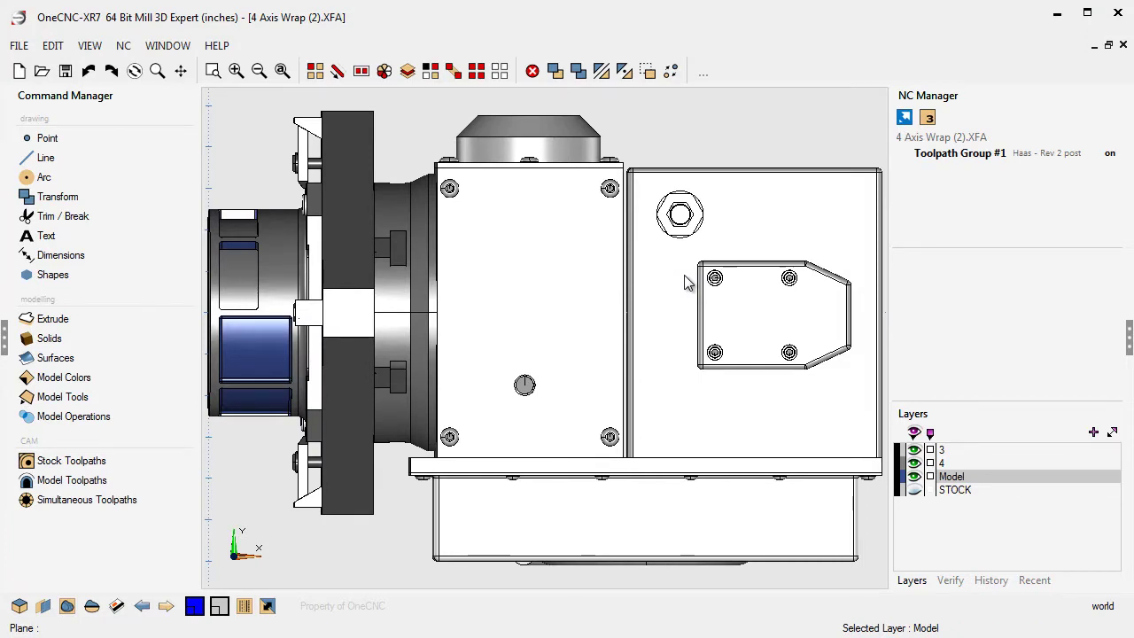
{"action": "scroll", "coordinate": [474, 301], "scroll_direction": "up", "scroll_amount": 1}
{"action": "scroll", "coordinate": [474, 301], "scroll_direction": "up", "scroll_amount": 5}
{"action": "scroll", "coordinate": [547, 379], "scroll_direction": "down", "scroll_amount": 3}
{"action": "scroll", "coordinate": [545, 373], "scroll_direction": "up", "scroll_amount": 2}
{"action": "middle_click_drag", "start_coordinate": [519, 410], "coordinate": [521, 233]}
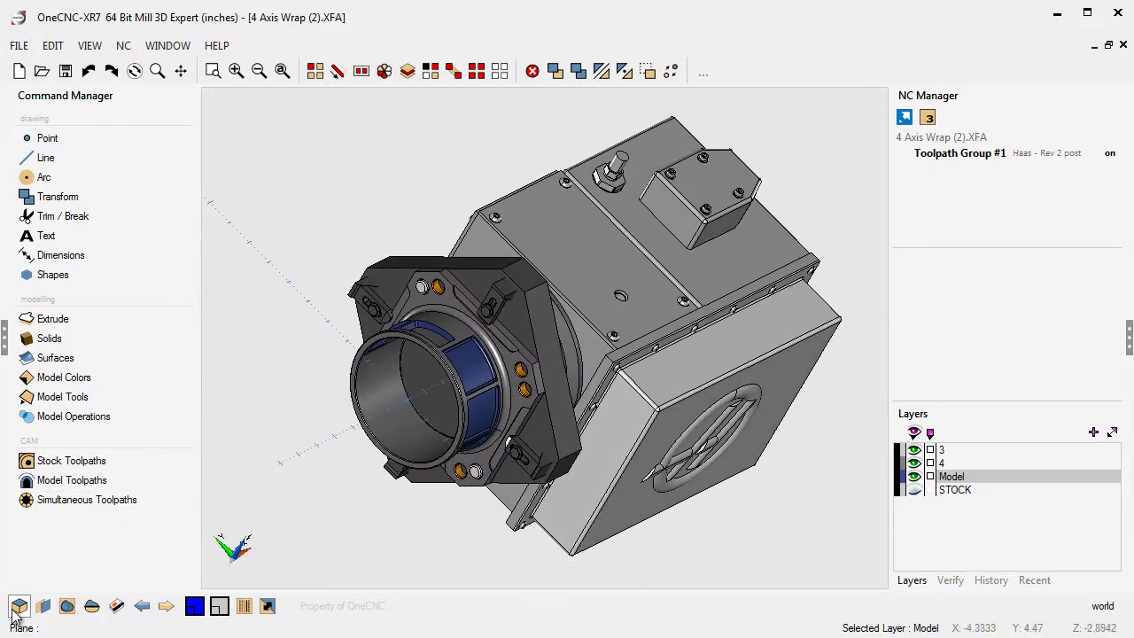
{"action": "left_click", "coordinate": [40, 606]}
{"action": "left_click_drag", "start_coordinate": [69, 270], "coordinate": [280, 115]}
{"action": "left_click", "coordinate": [295, 95]}
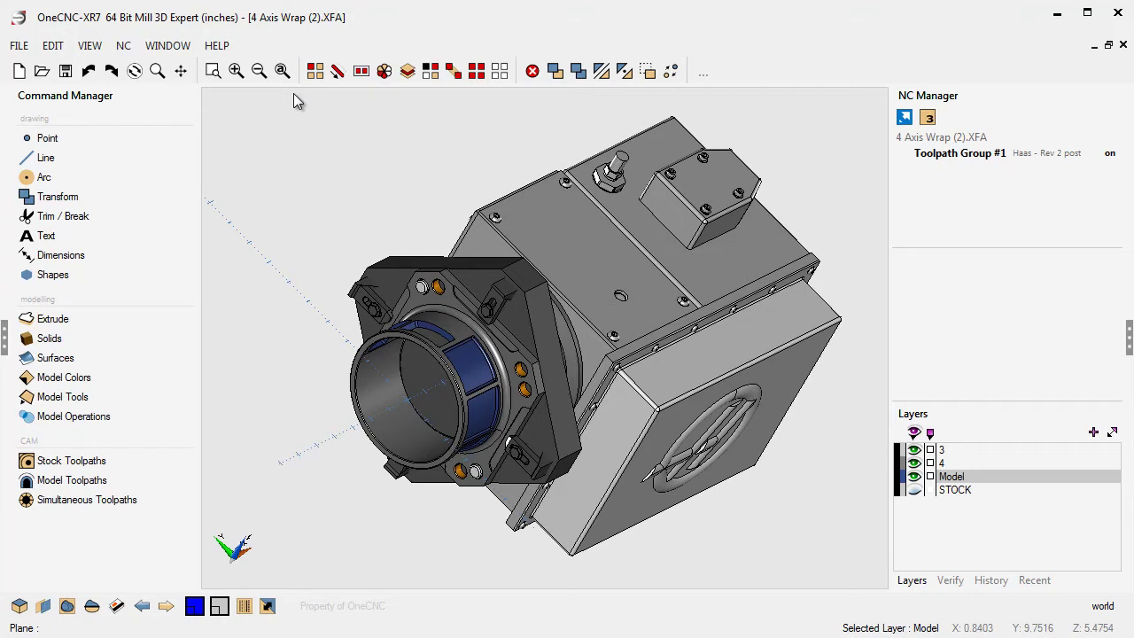
Step: Display the assembly in the top, bottom, left, right, front and back standard views in turn
{"action": "key", "text": "t"}
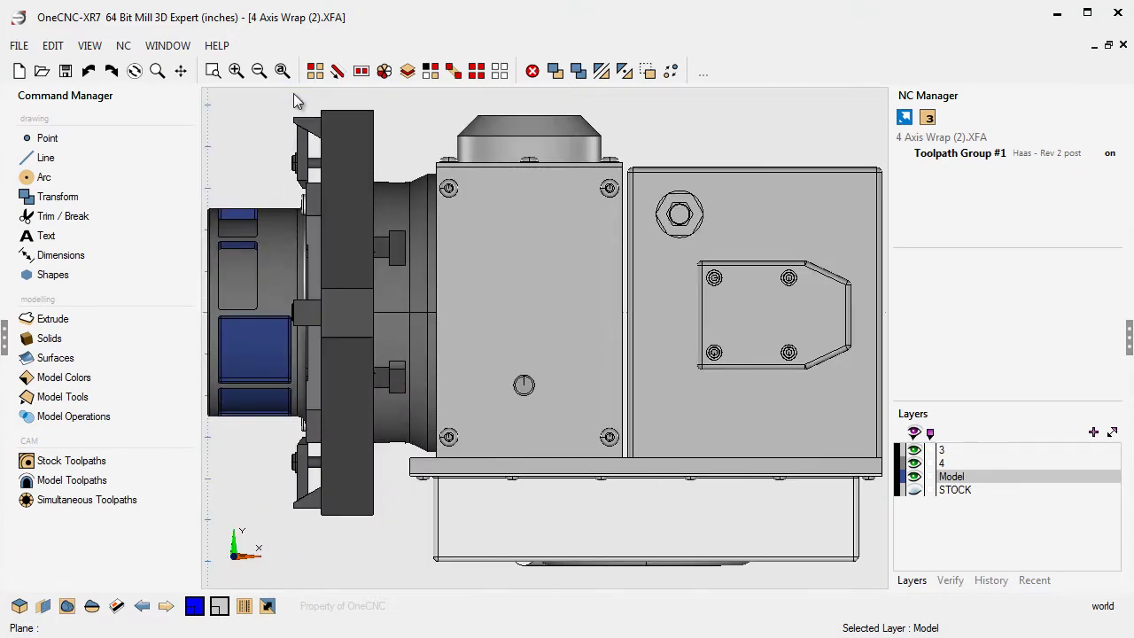
{"action": "key", "text": "b"}
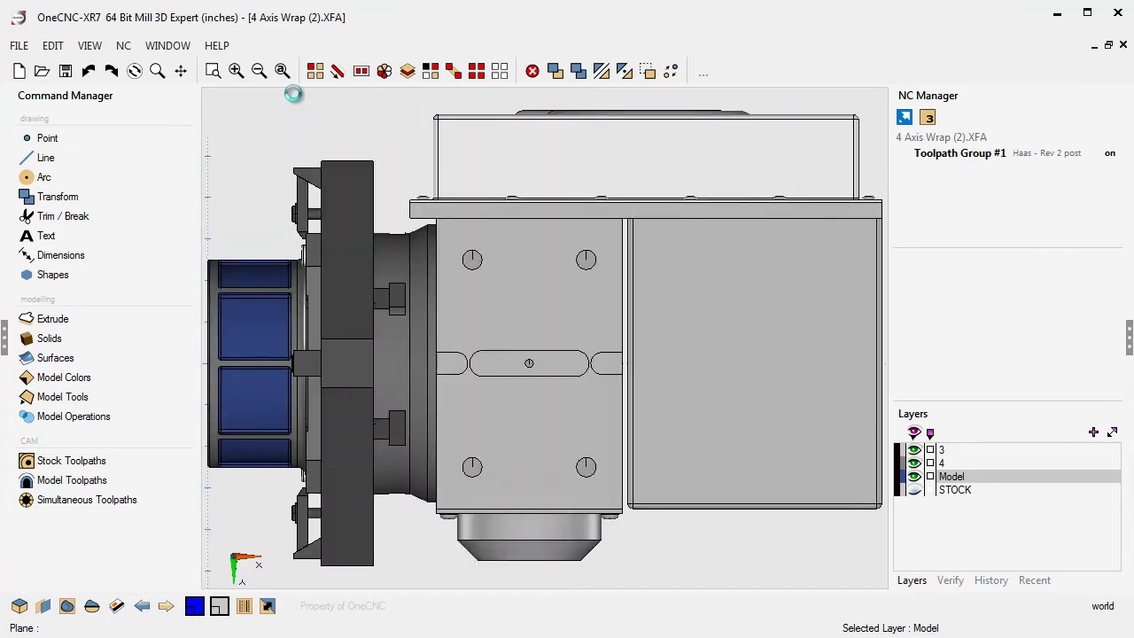
{"action": "key", "text": "Right"}
{"action": "key", "text": "Home"}
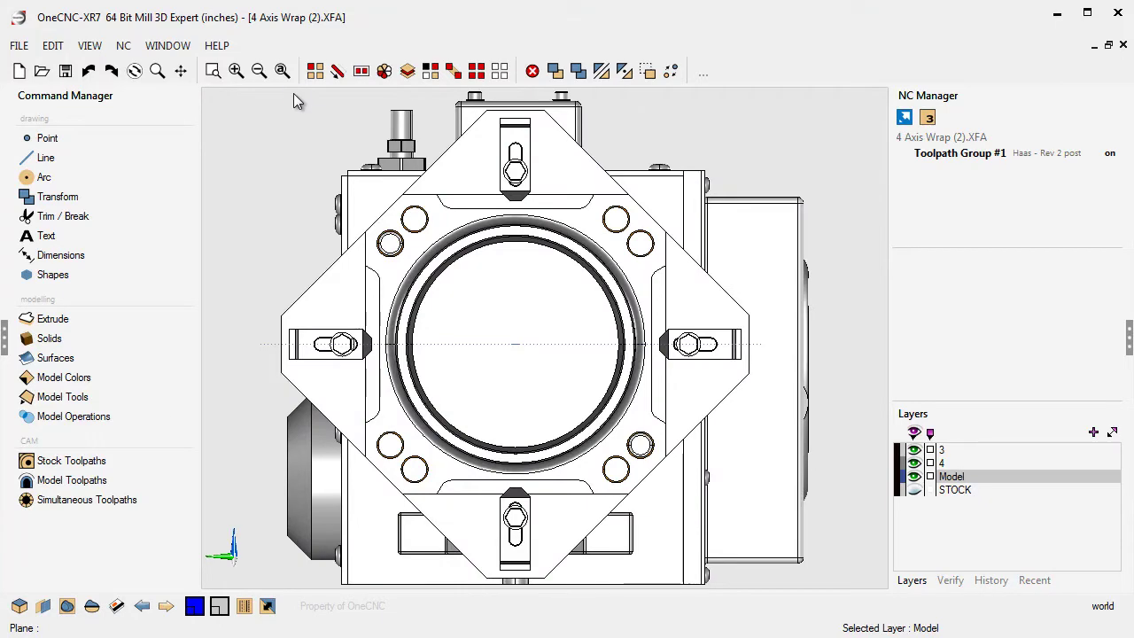
{"action": "key", "text": "b"}
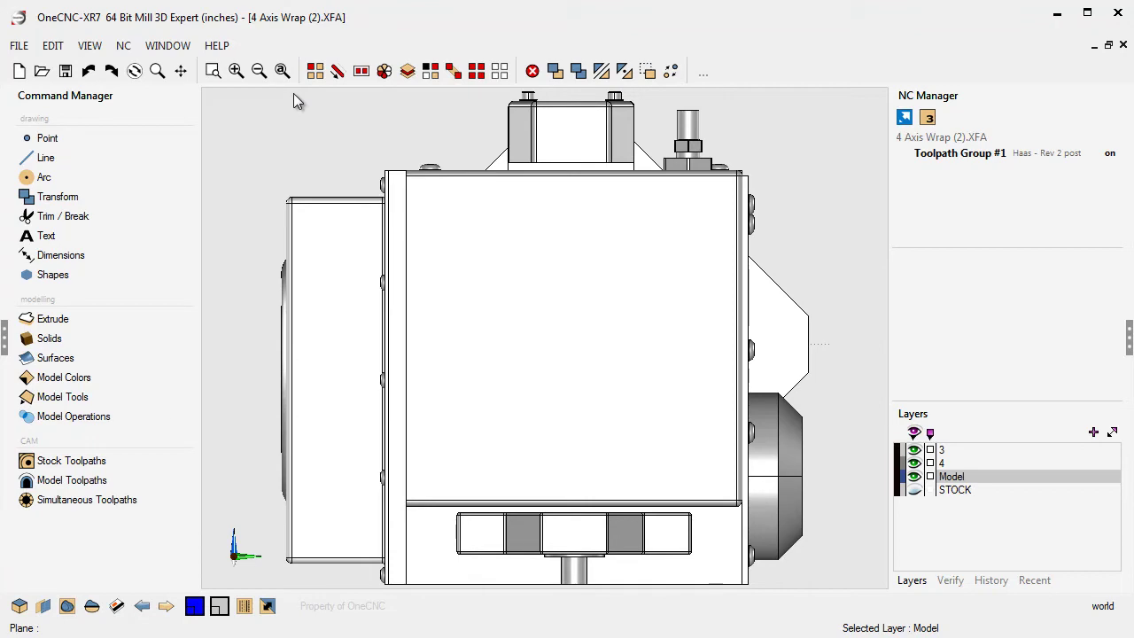
{"action": "key", "text": "l"}
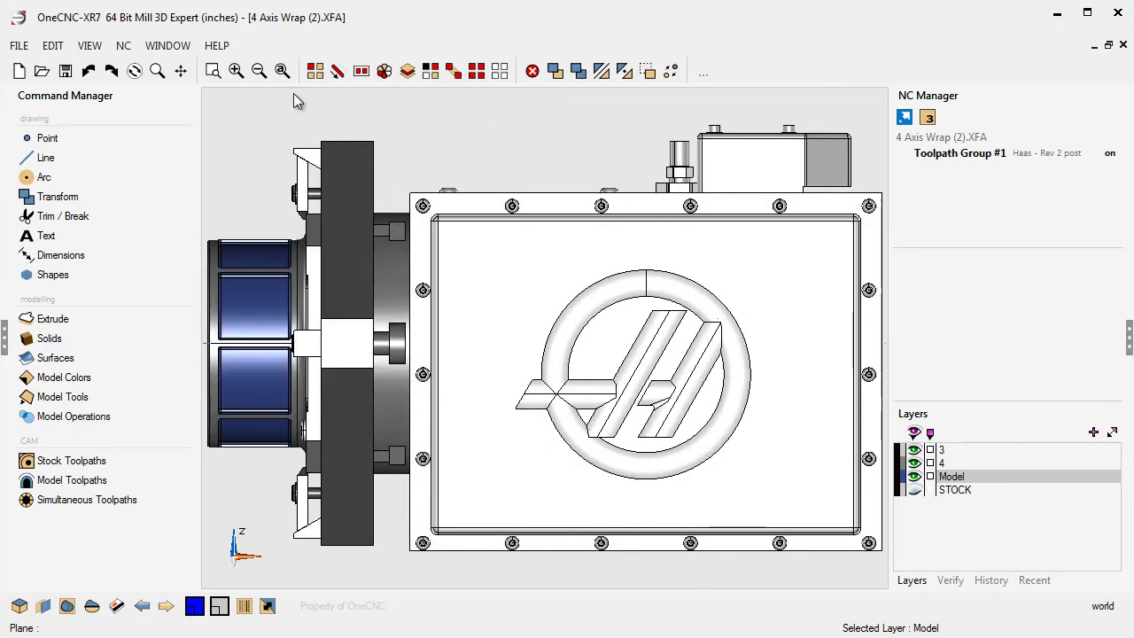
{"action": "key", "text": "Right"}
{"action": "key", "text": "Left"}
{"action": "key", "text": "Left"}
{"action": "key", "text": "Left"}
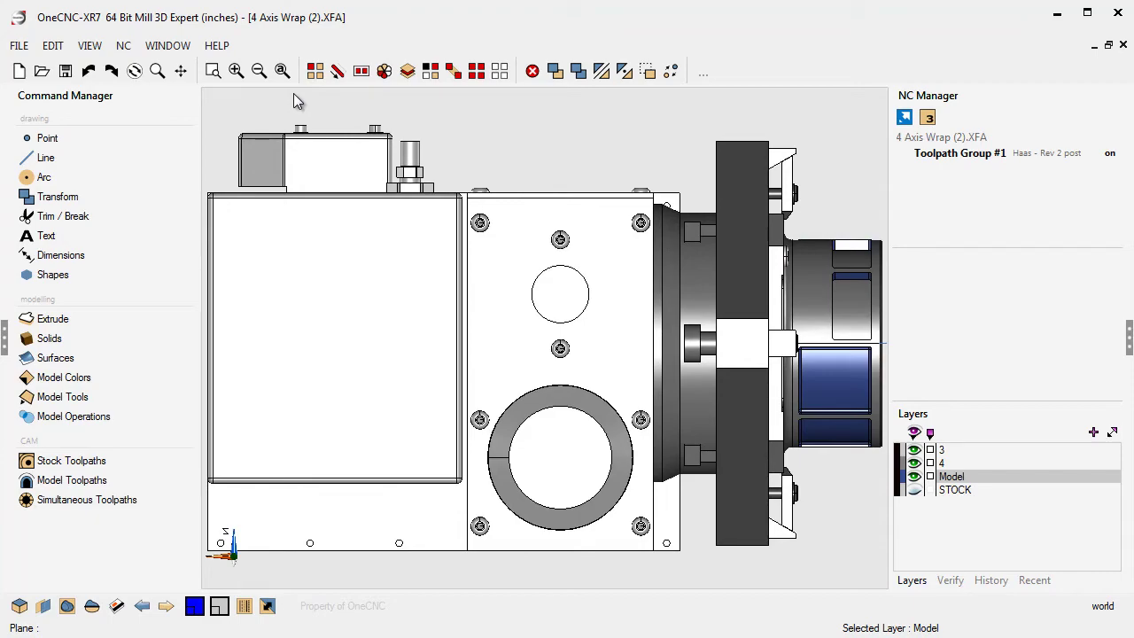
Step: Display the assembly in the isometric standard view and in the dimetric one
{"action": "key", "text": "Left"}
{"action": "key", "text": "Left"}
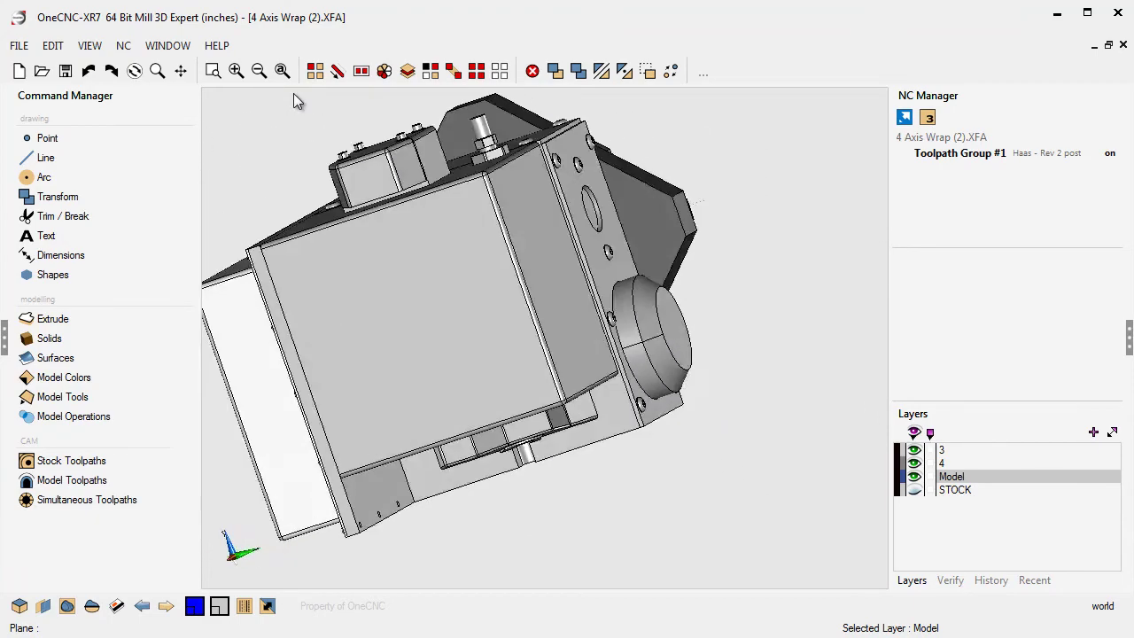
{"action": "key", "text": "Home"}
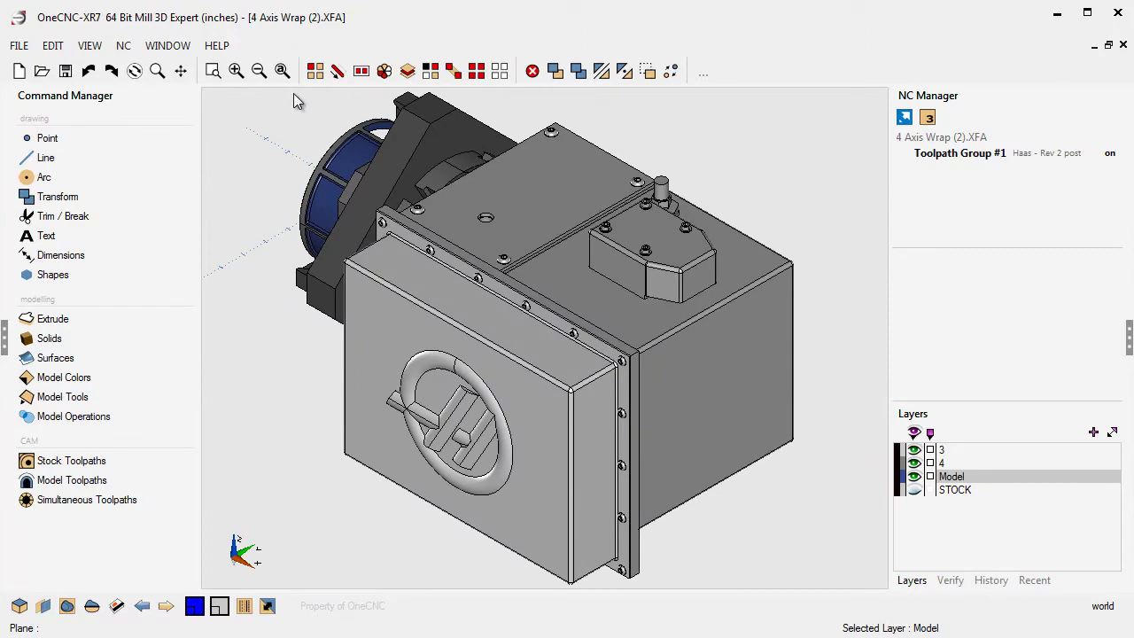
{"action": "key", "text": "Right"}
{"action": "key", "text": "Right"}
{"action": "key", "text": "Right"}
{"action": "key", "text": "Right"}
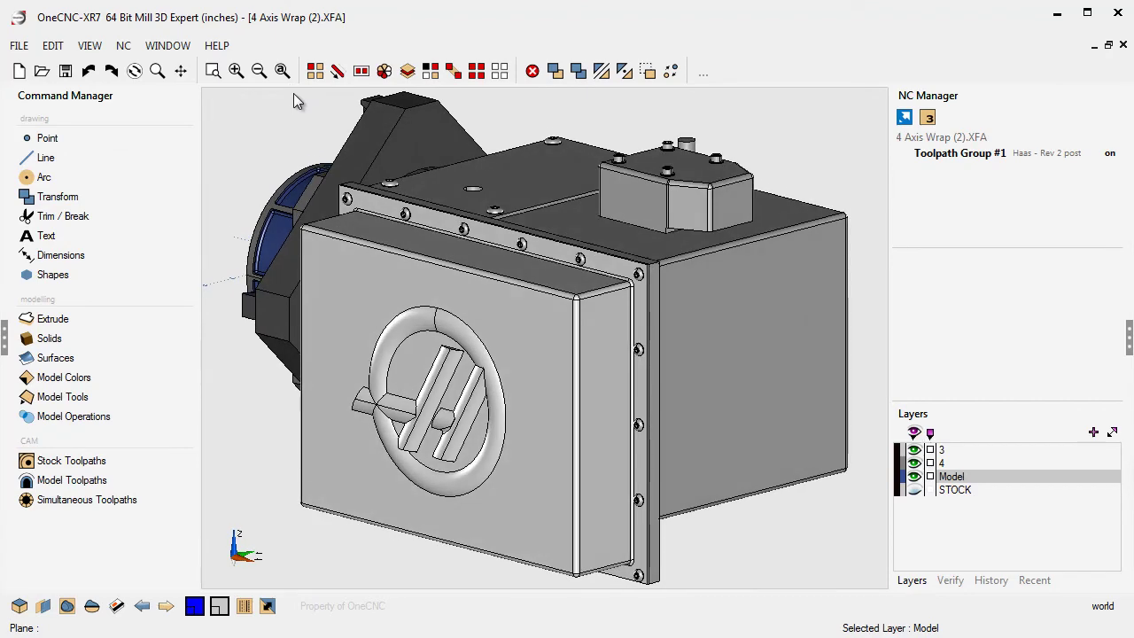
{"action": "scroll", "coordinate": [461, 273], "scroll_direction": "down", "scroll_amount": 1}
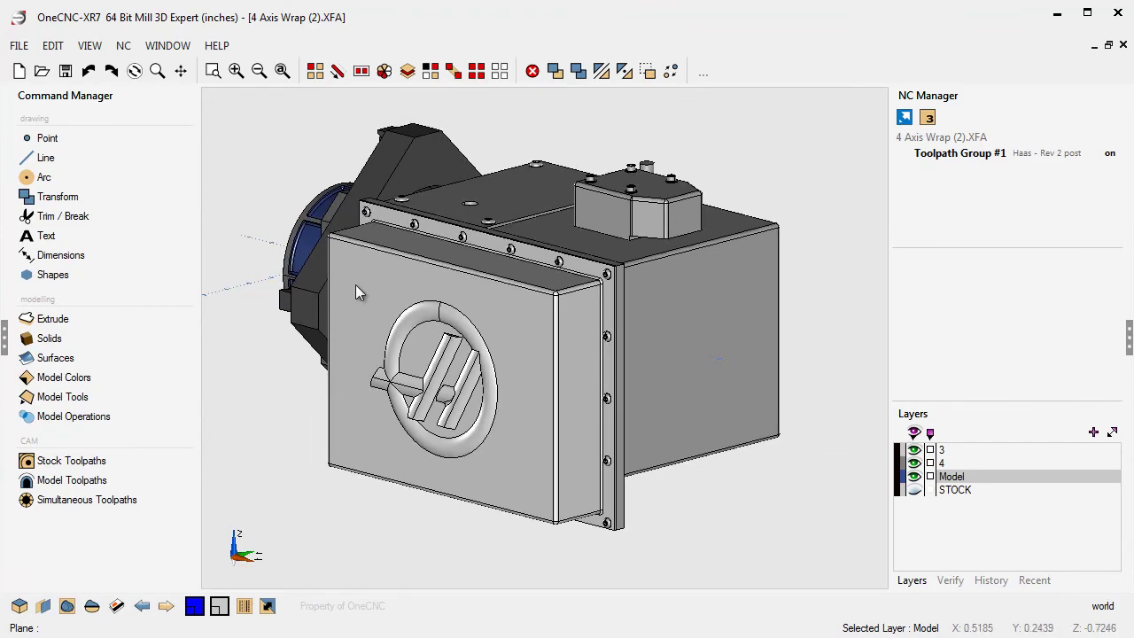